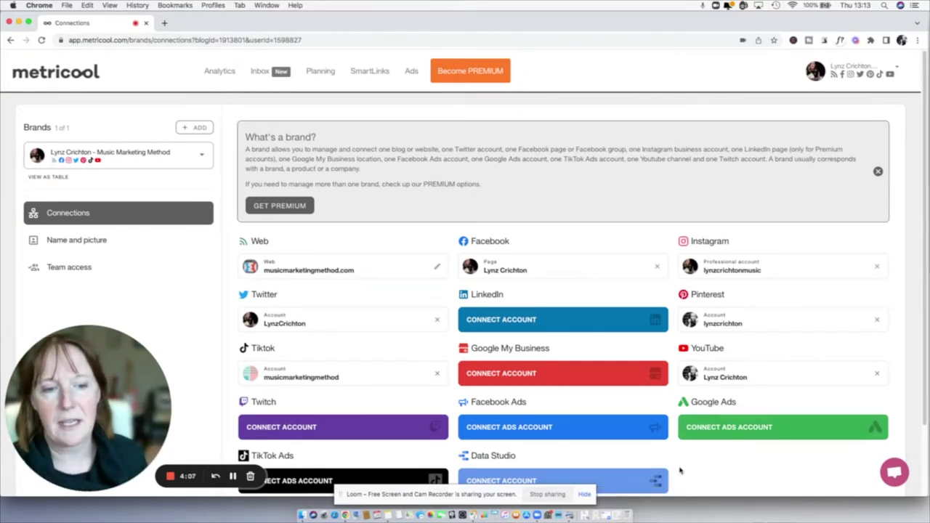
# - Open the Web / Blog analytics and review its page views, visitor Location and Traffic sources
pyautogui.scroll(-2, 677, 470)
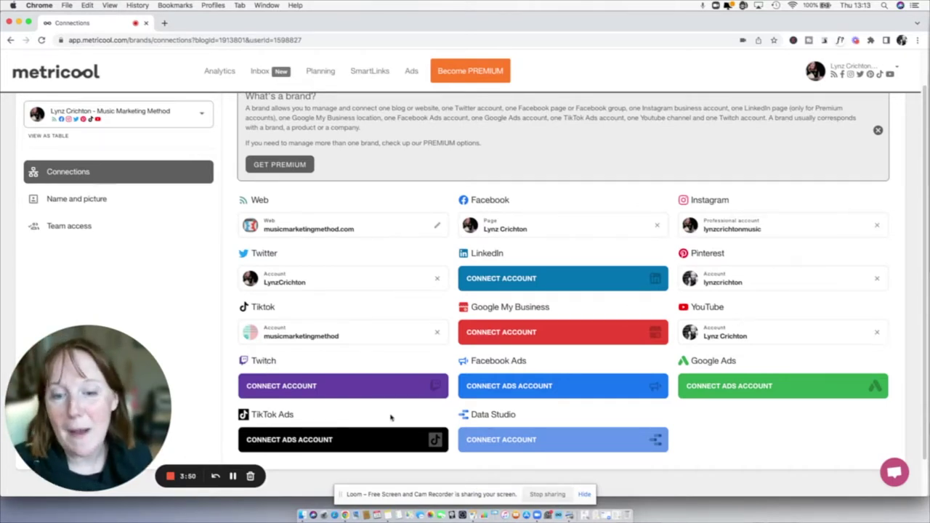
pyautogui.scroll(3, 739, 430)
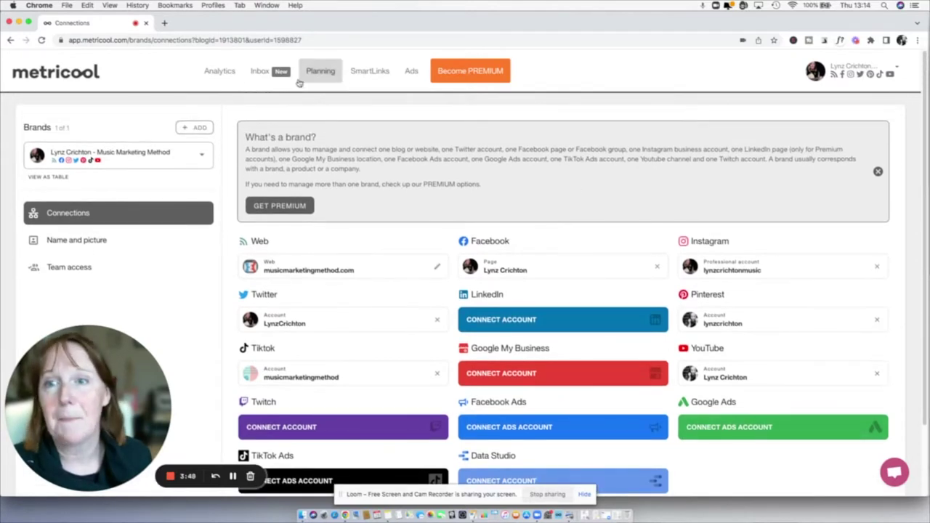
pyautogui.click(216, 74)
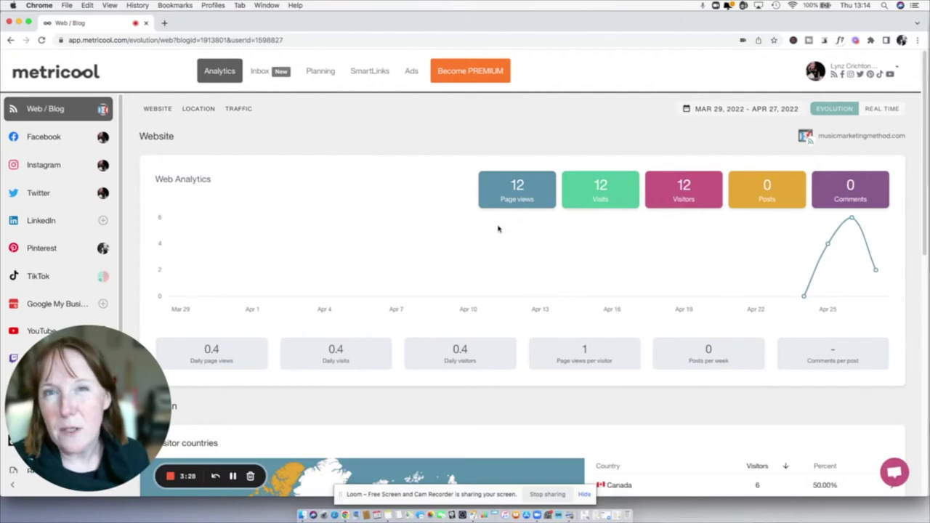
pyautogui.scroll(-5, 398, 248)
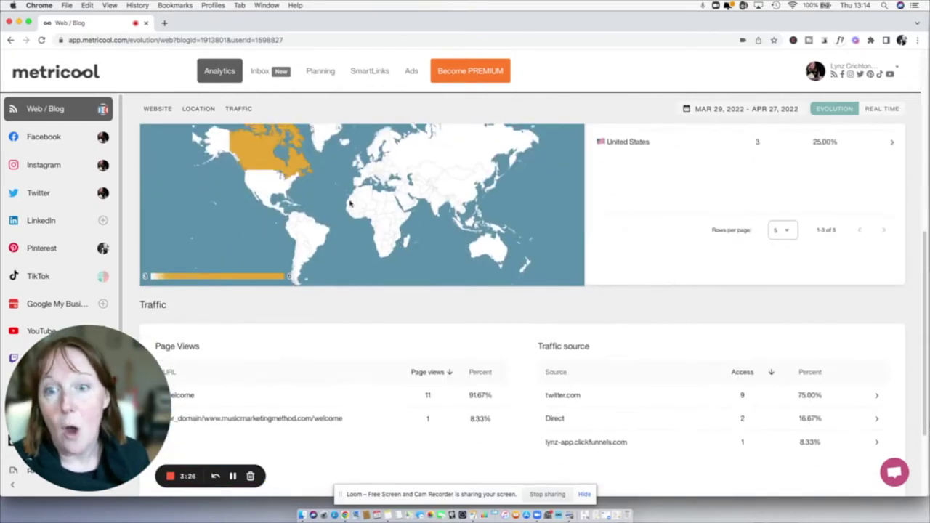
pyautogui.scroll(2, 330, 307)
pyautogui.scroll(-4, 331, 301)
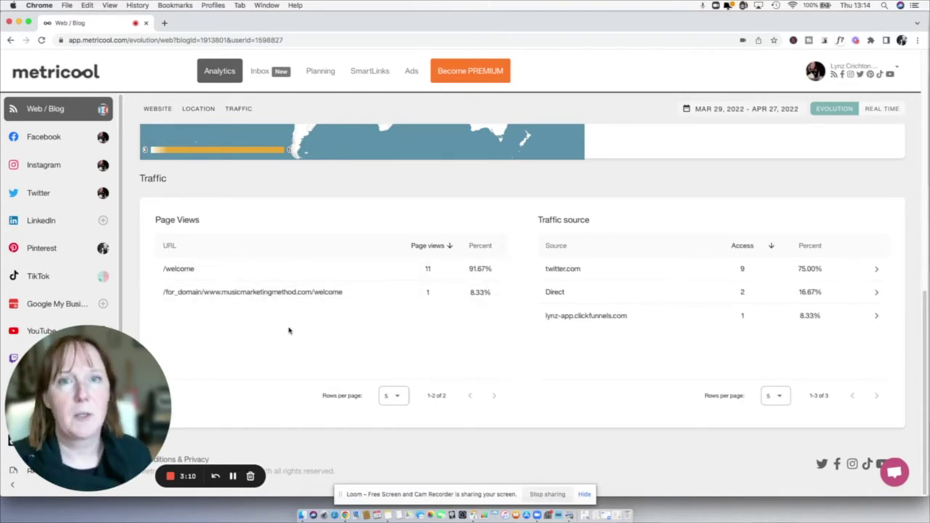
# - Open the Twitter analytics and follow back the first follower in the Acquisition list
pyautogui.click(39, 199)
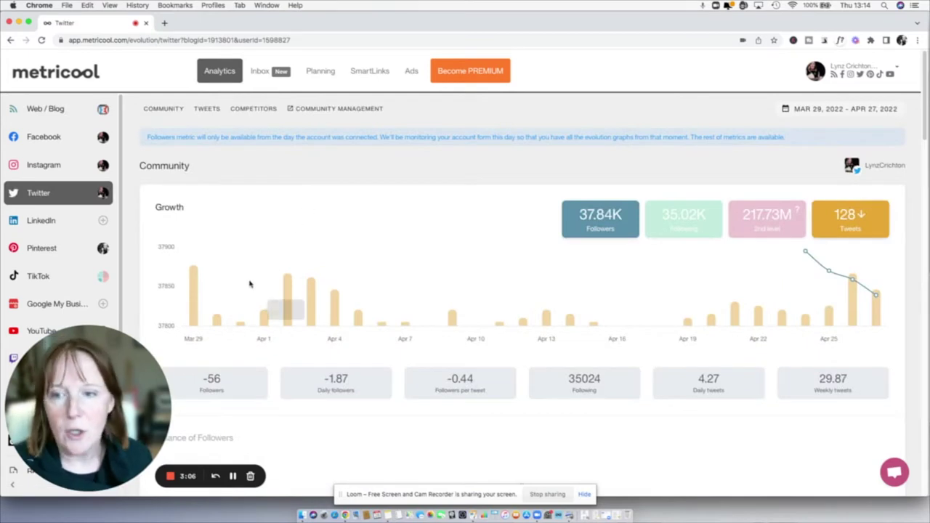
pyautogui.scroll(-5, 466, 272)
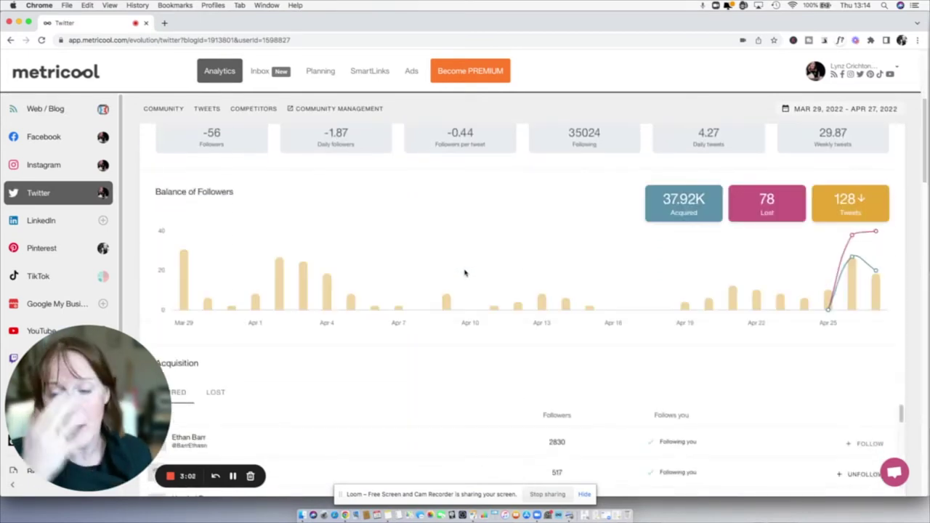
pyautogui.scroll(-4, 420, 268)
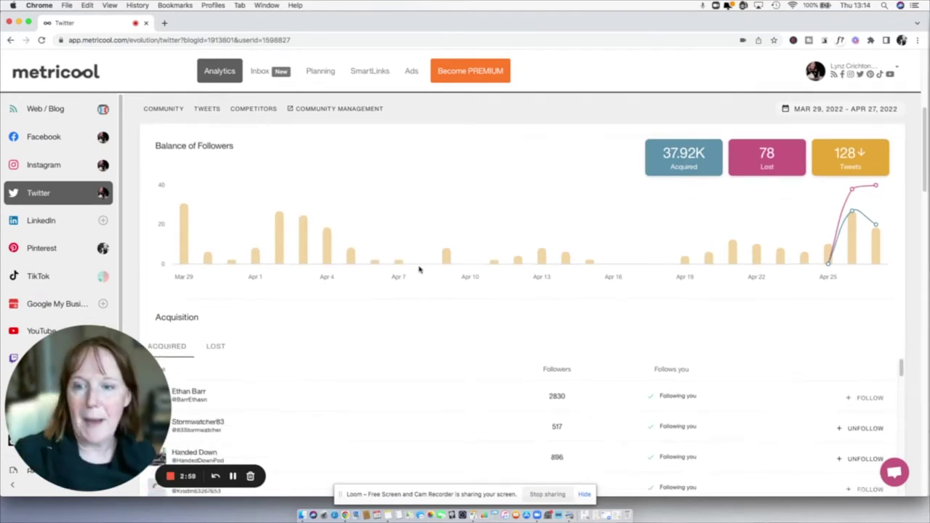
pyautogui.scroll(-1, 383, 260)
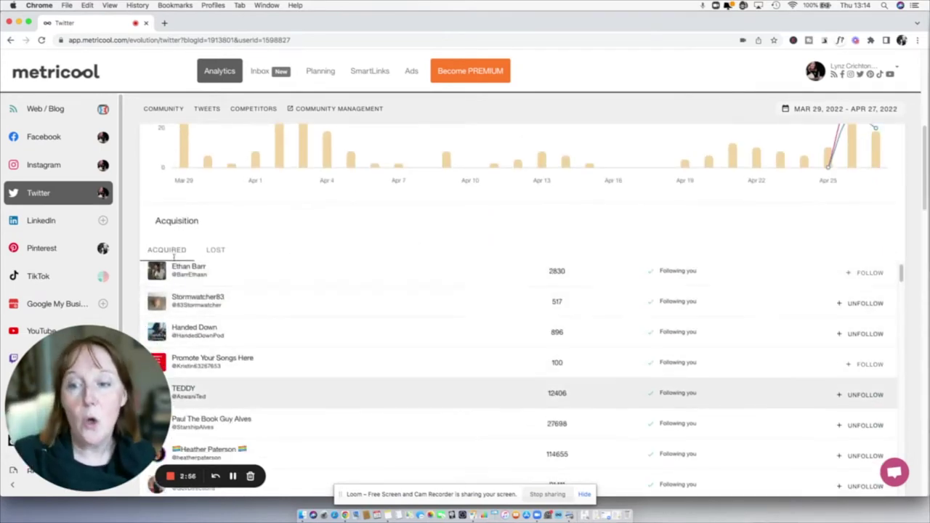
pyautogui.scroll(-2, 131, 247)
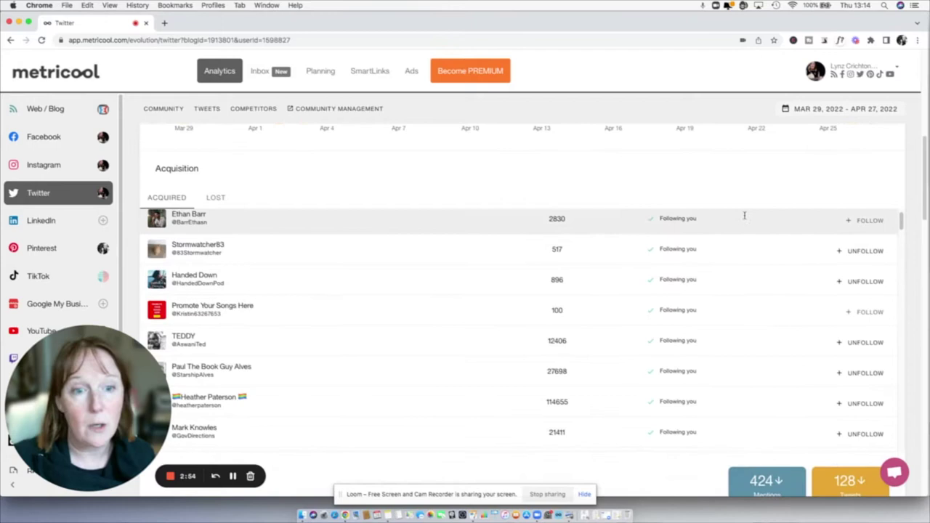
pyautogui.click(849, 222)
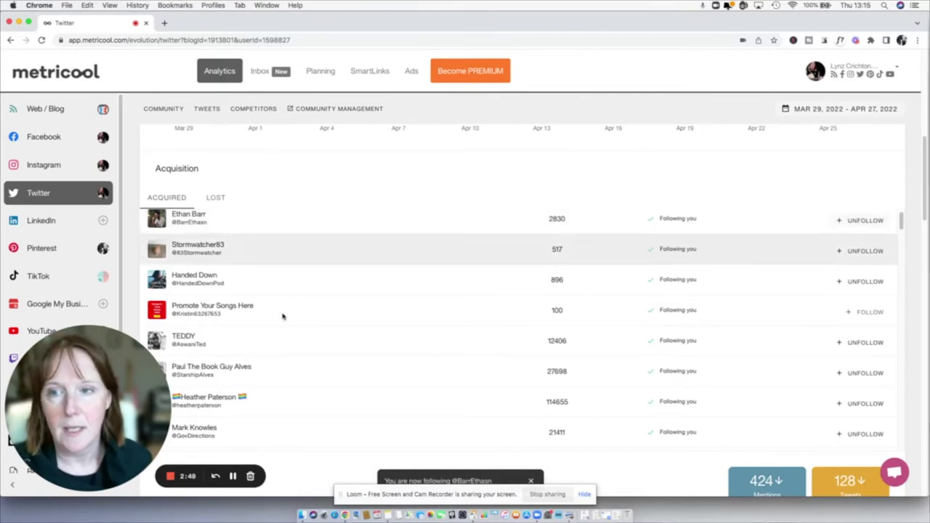
# - Scroll down to the List of tweets, topped by the 8.2k-impression Apr 3 tweet
pyautogui.scroll(-5, 127, 293)
pyautogui.scroll(-2, 128, 294)
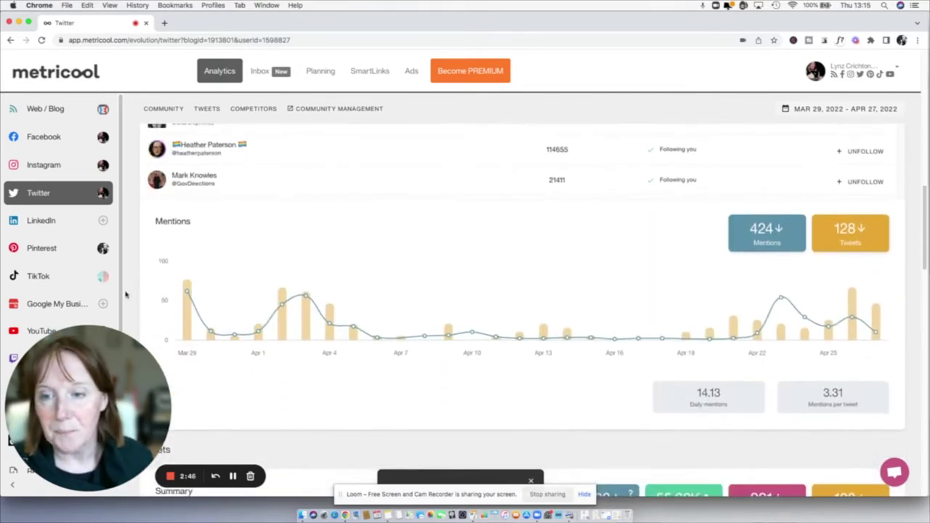
pyautogui.scroll(-4, 138, 302)
pyautogui.scroll(-10, 141, 304)
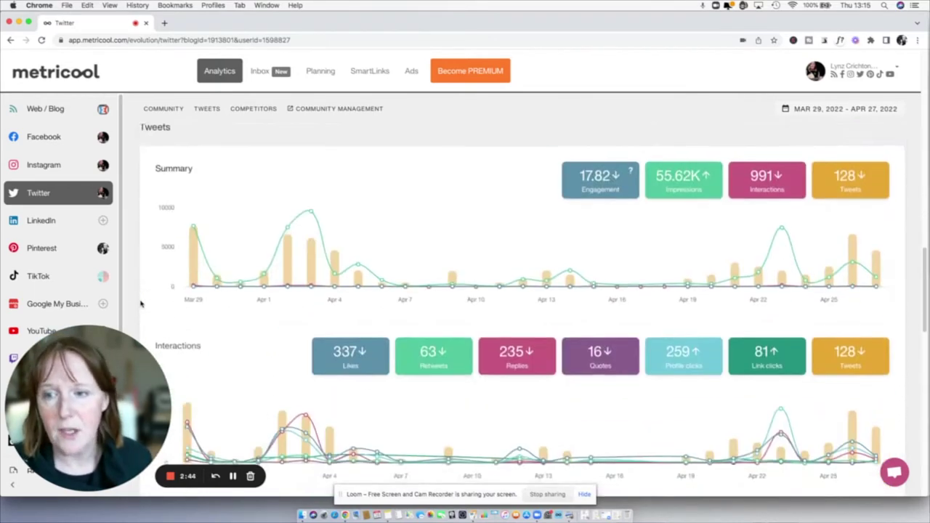
pyautogui.scroll(-4, 141, 303)
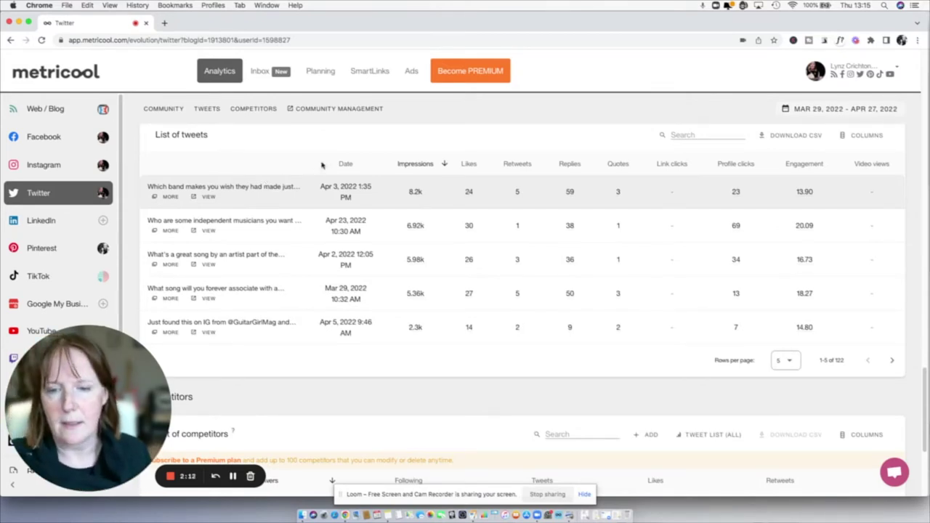
# - Select the List of competitors heading, then open the Inbox of social conversations
pyautogui.scroll(-3, 335, 397)
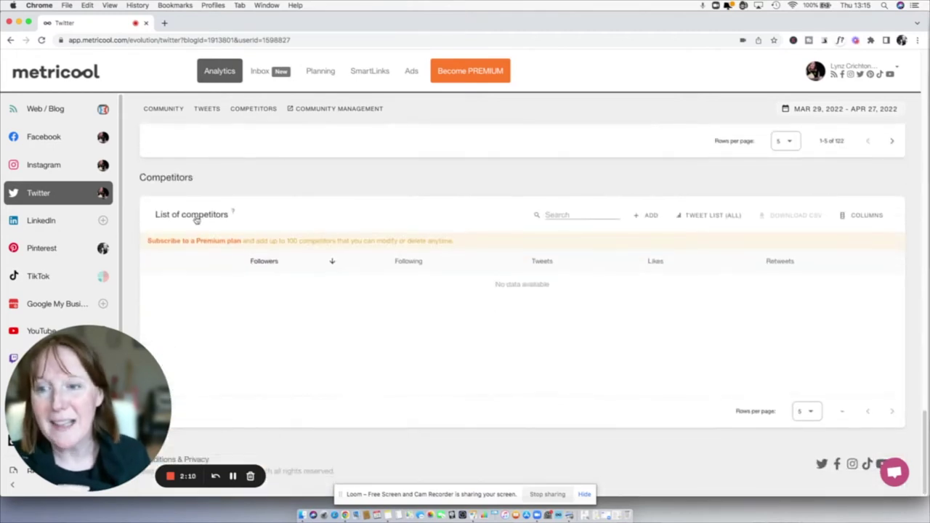
pyautogui.moveTo(155, 214); pyautogui.dragTo(230, 215)
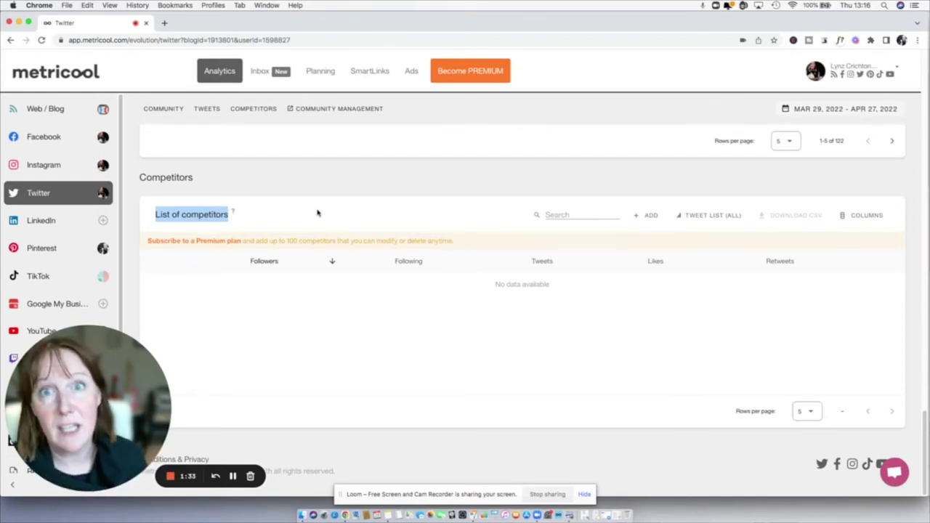
pyautogui.click(259, 72)
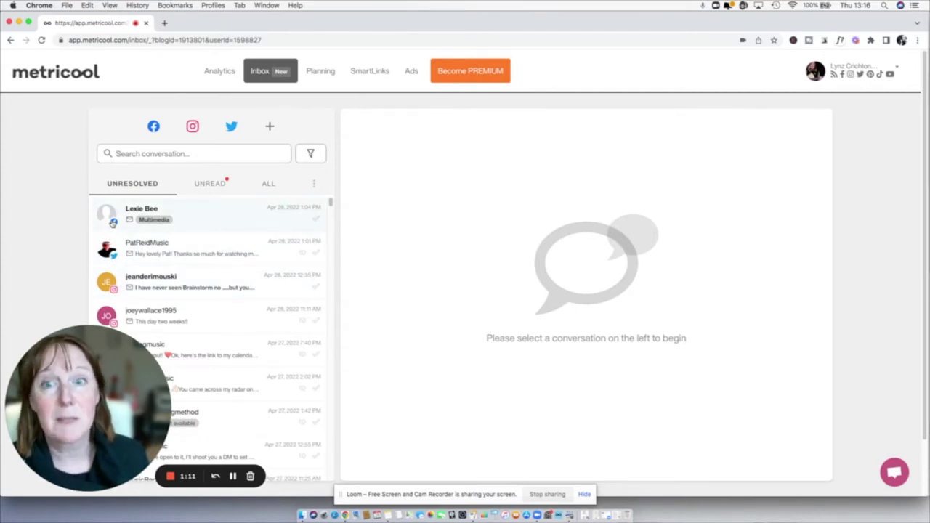
# - Open the Planning calendar for the week of Apr 24–30, 2022
pyautogui.click(315, 77)
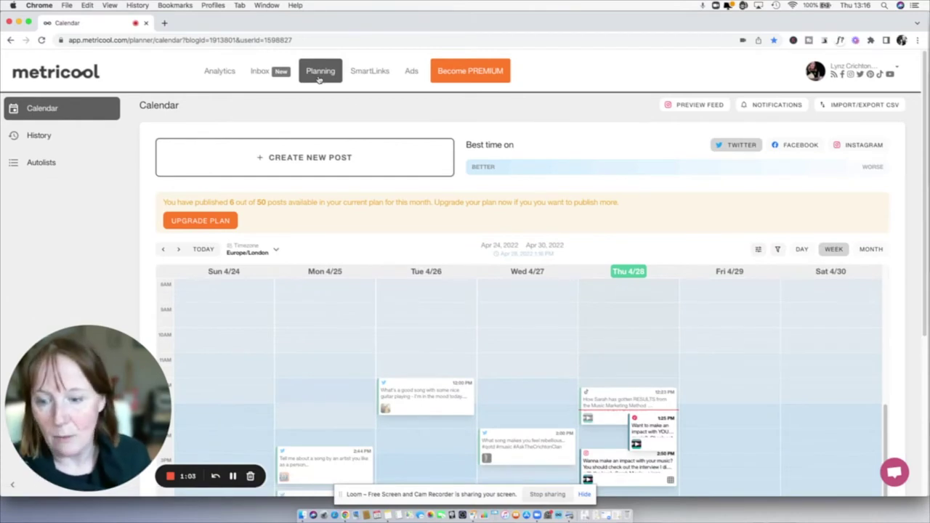
# - Create a new post targeting only Instagram as a Feed post, then cancel it
pyautogui.click(274, 163)
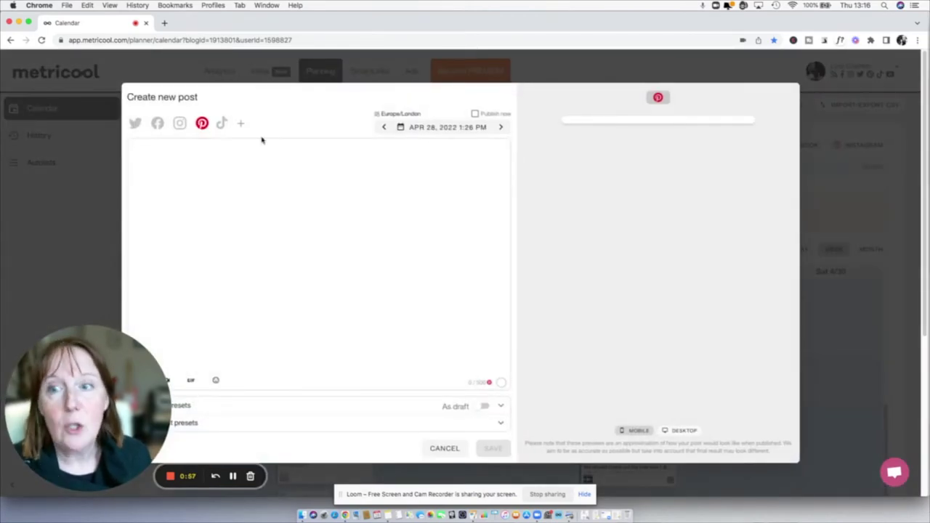
pyautogui.click(136, 124)
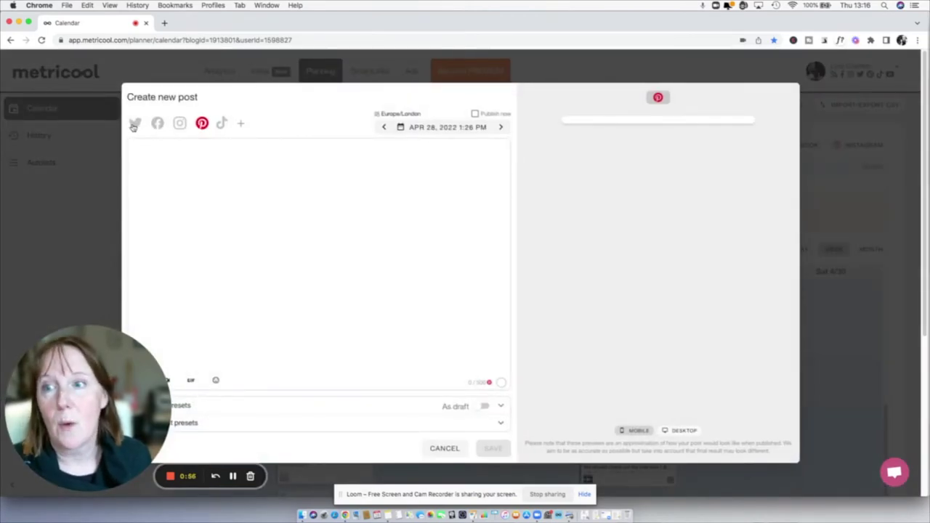
pyautogui.click(202, 124)
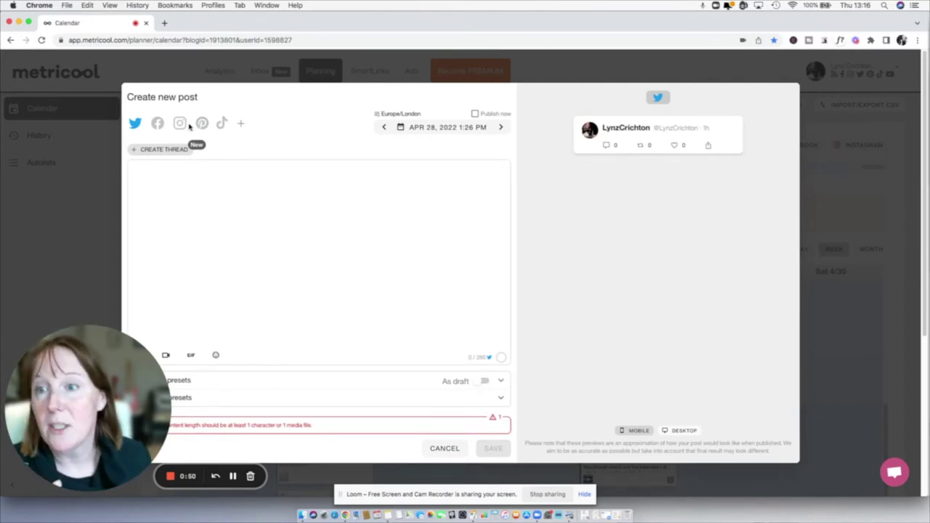
pyautogui.click(183, 126)
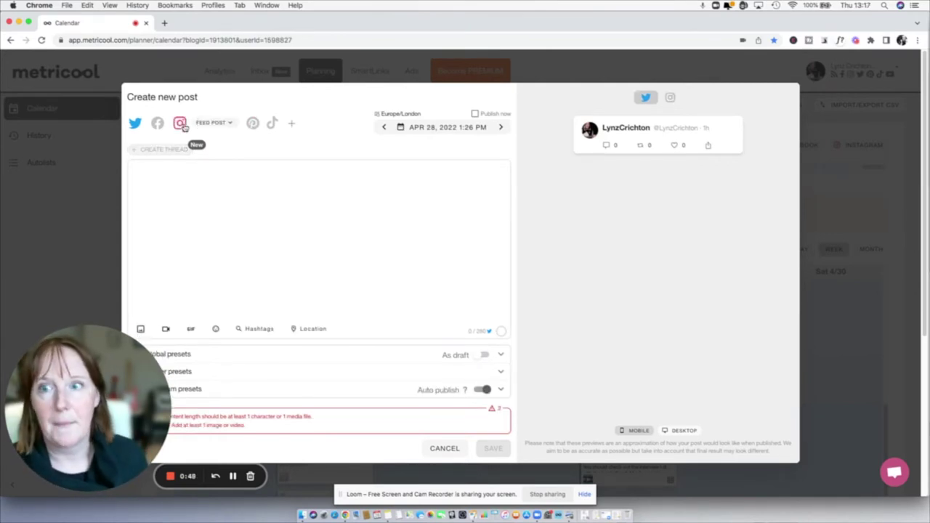
pyautogui.click(214, 123)
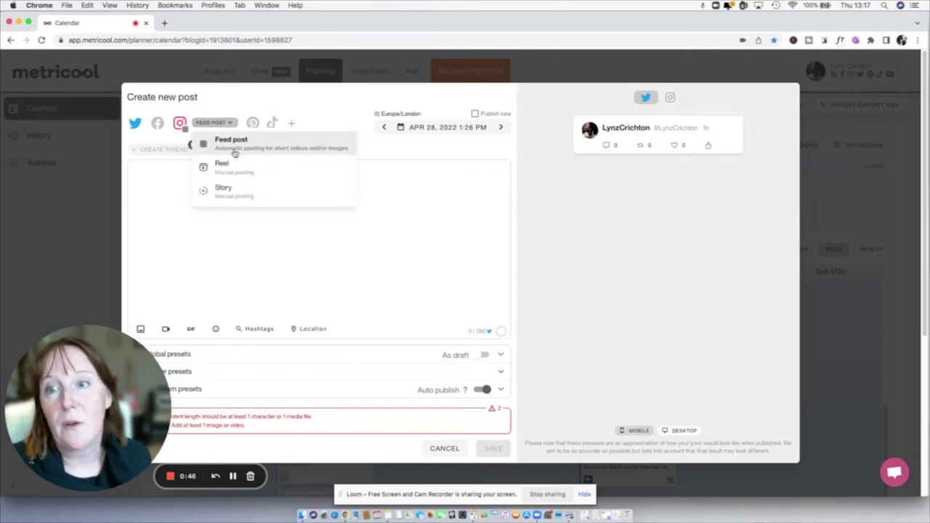
pyautogui.click(249, 96)
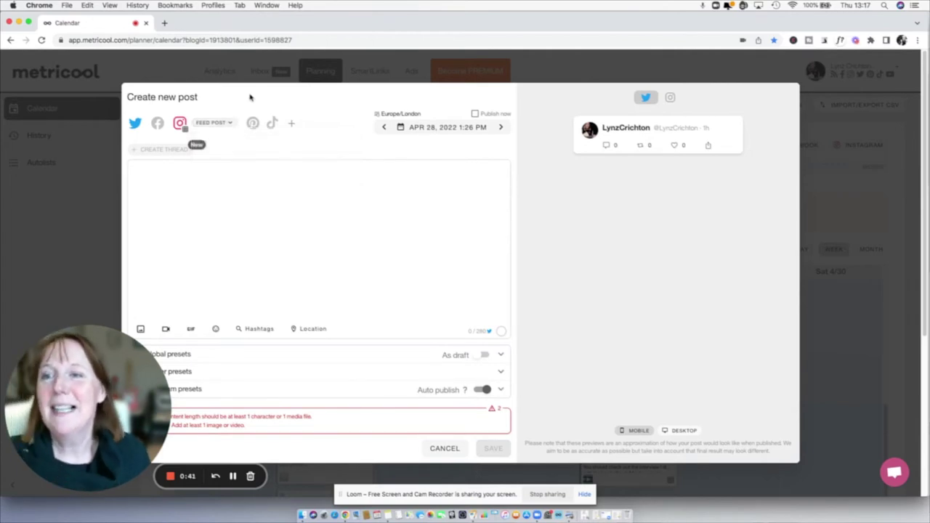
pyautogui.click(135, 123)
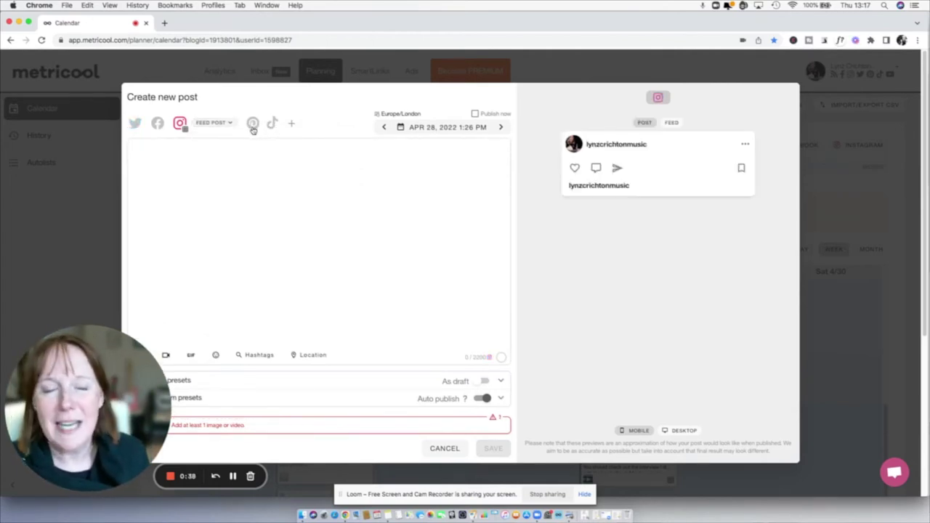
pyautogui.click(444, 449)
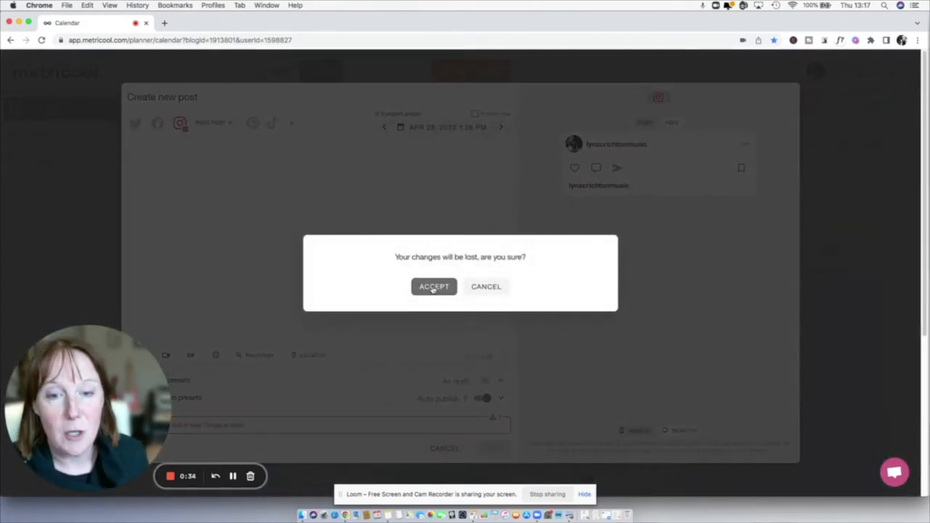
# - Accept losing the unsaved draft and scroll the Apr 24–30 Planning calendar
pyautogui.click(434, 288)
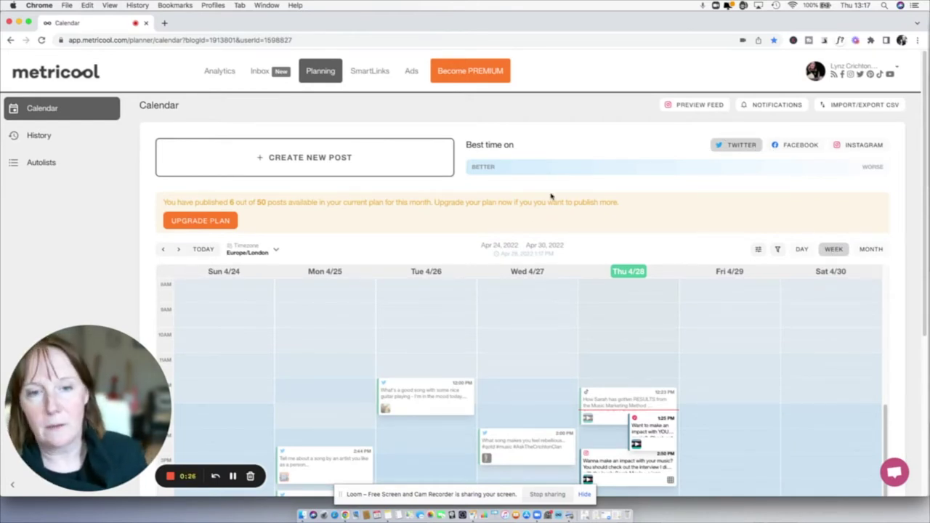
pyautogui.scroll(-5, 551, 196)
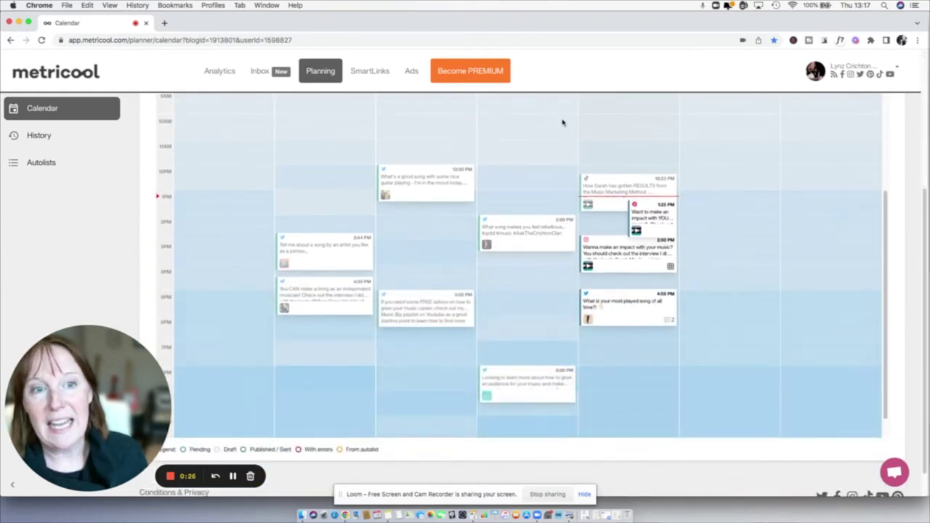